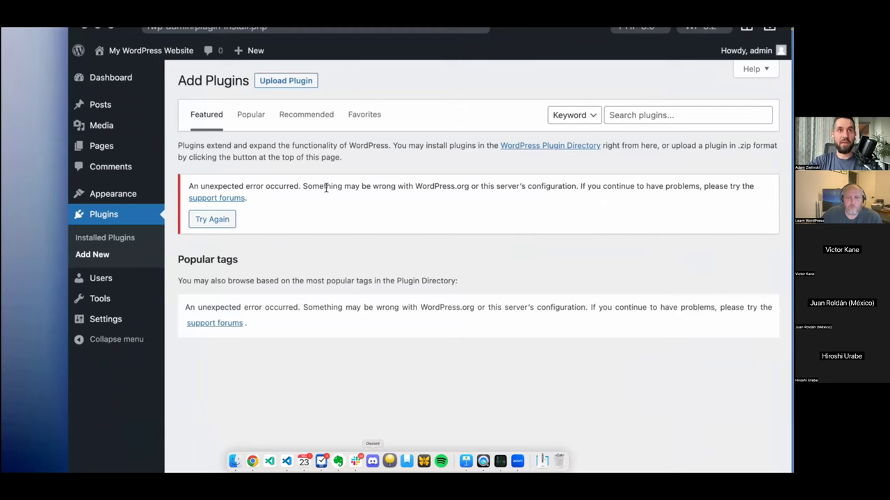
- Upload gutenberg.15.8.1.zip as a plugin, install it, and activate Gutenberg 15.8.1
scroll(325, 187, "down", 5)
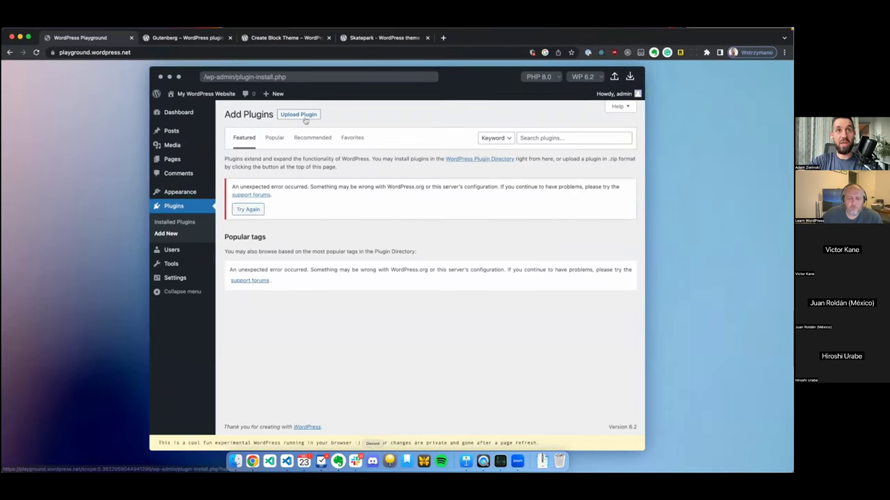
scroll(306, 116, "up", 5)
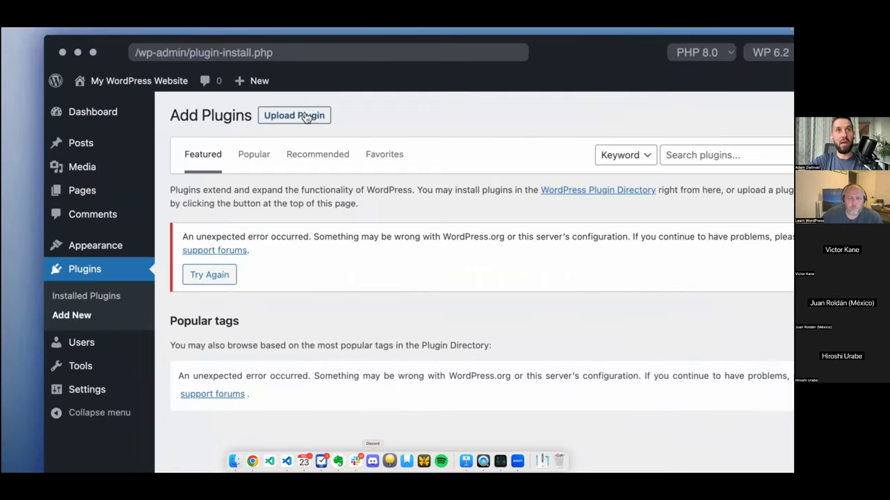
left_click(307, 117)
scroll(307, 118, "down", 5)
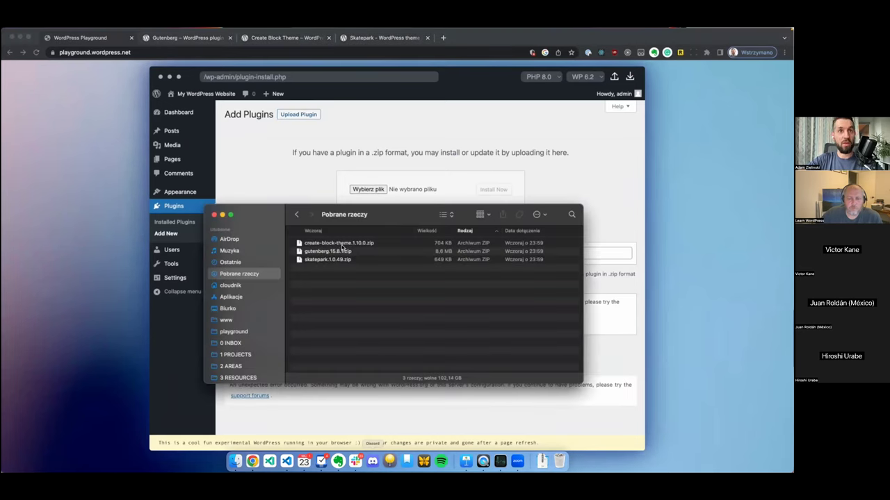
left_click_drag(341, 252, 368, 197)
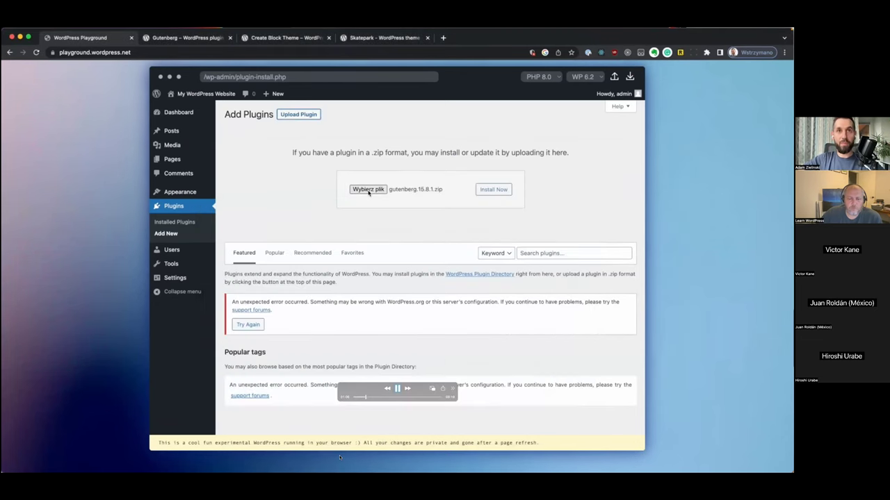
left_click(494, 189)
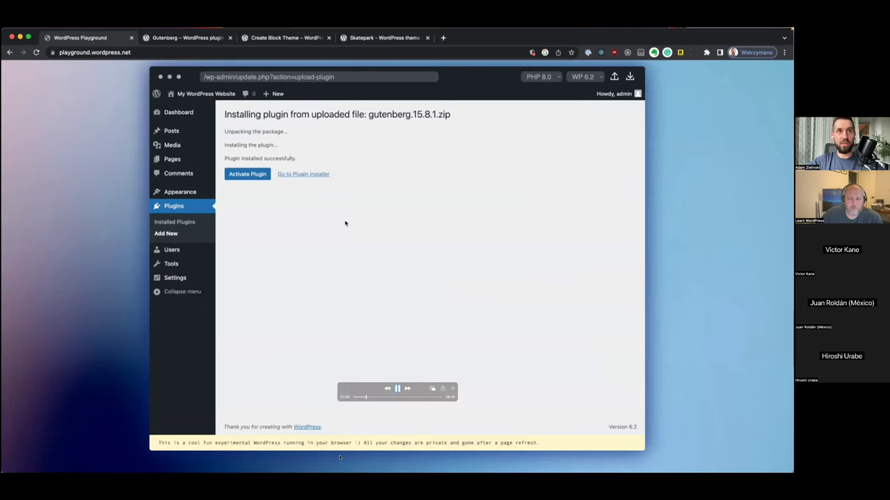
left_click(266, 176)
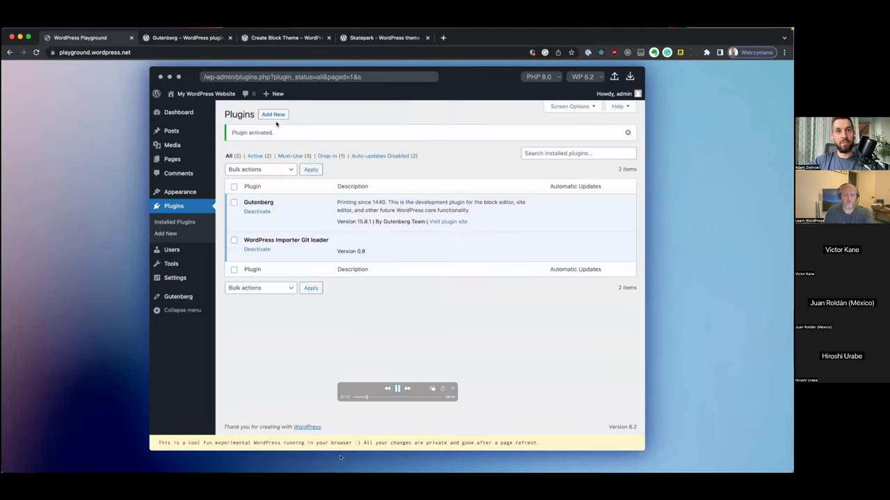
- Reload the page to reset Playground to a fresh default site with the 'Hello world!' post
left_click(278, 115)
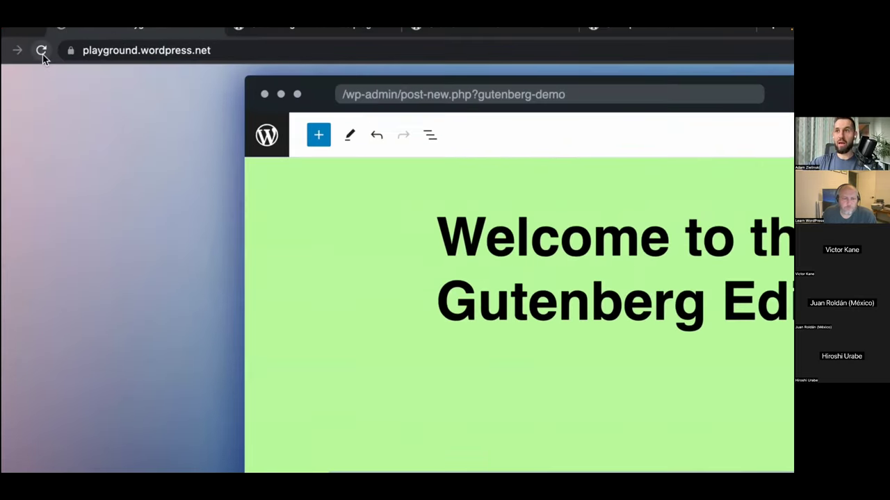
left_click(42, 56)
key("Return")
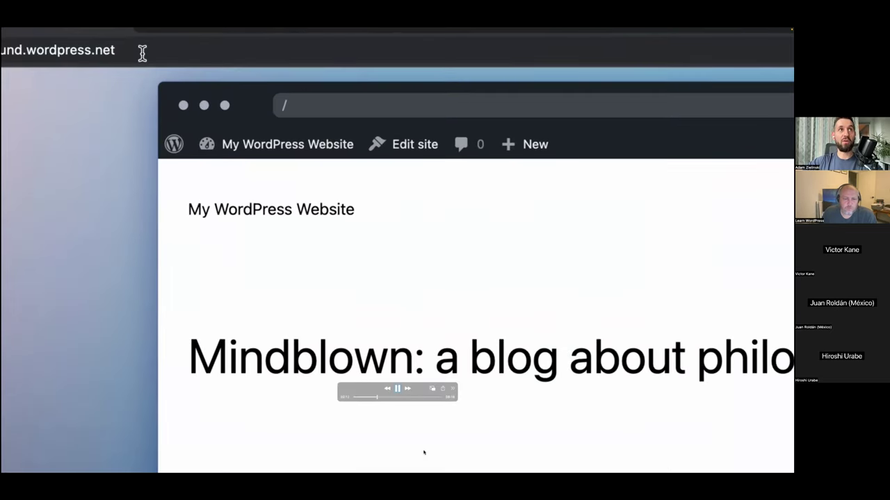
- Load the Playground URL with ?theme=skatepark&plugin=gutenberg&plugin=create-block-theme appended
left_click(142, 52)
key("Right")
type("?theme=")
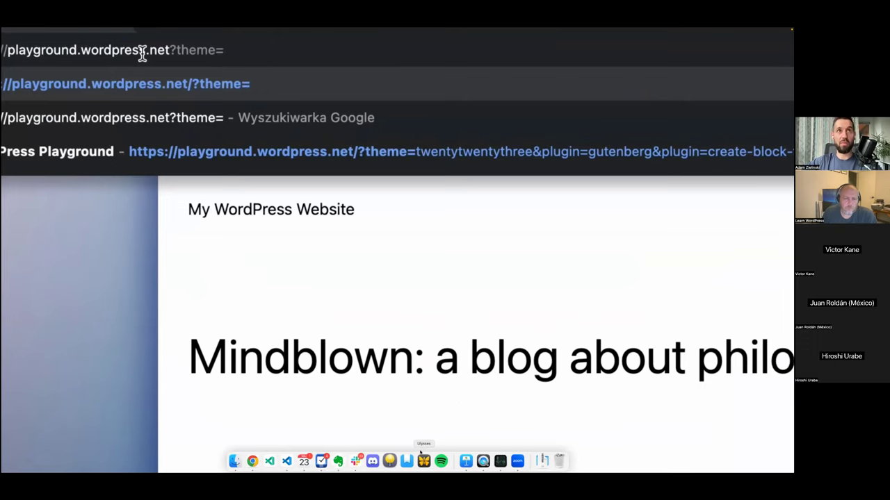
type("skatepark")
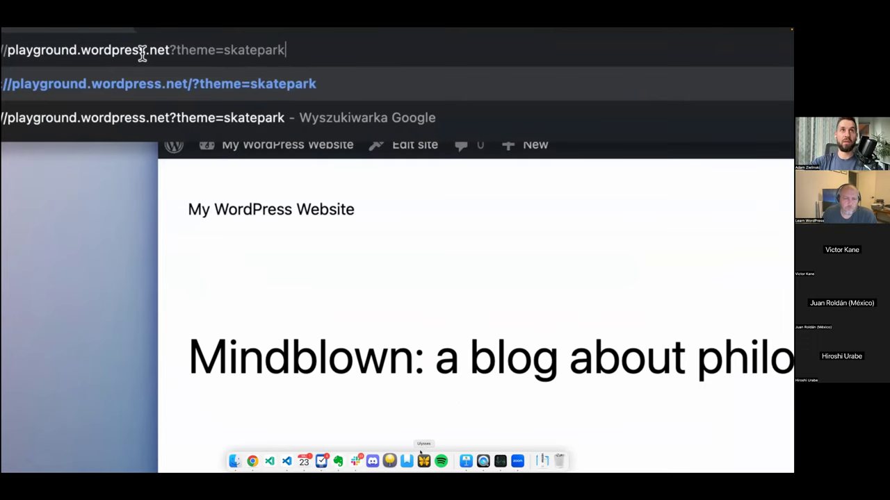
type("&plugin=gutenberg&plugin=create-block-theme")
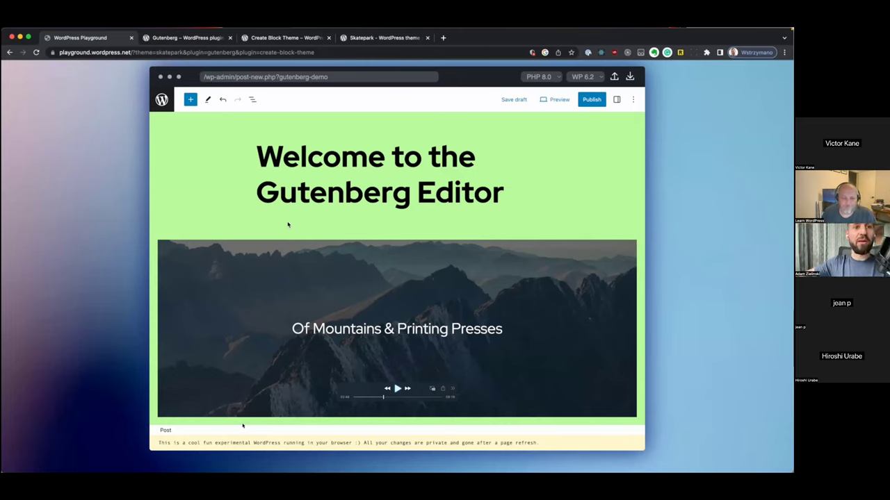
left_click(396, 389)
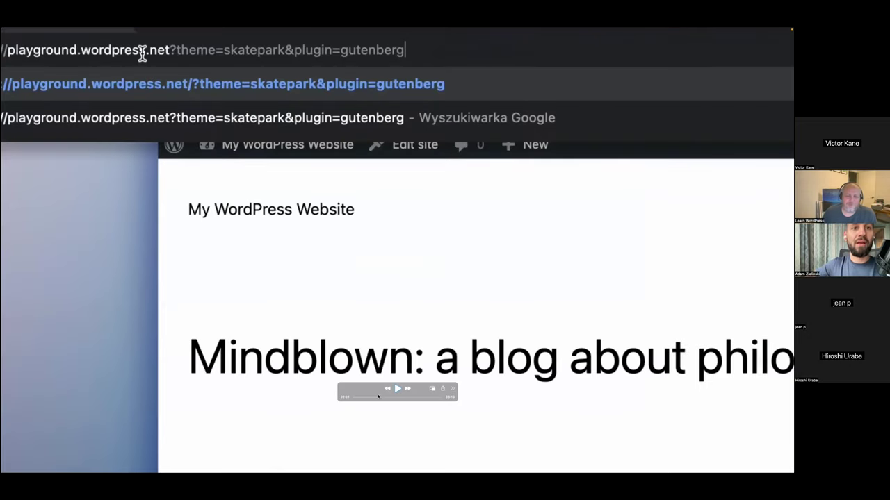
left_click(397, 388)
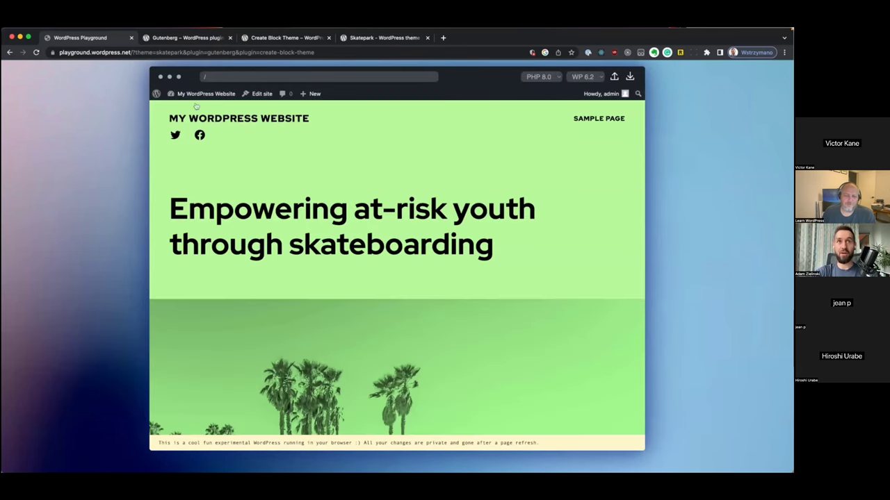
- Confirm Create Block Theme 1.10.0 and Gutenberg 15.8.1 are active, then open Gutenberg's demo post
left_click(196, 94)
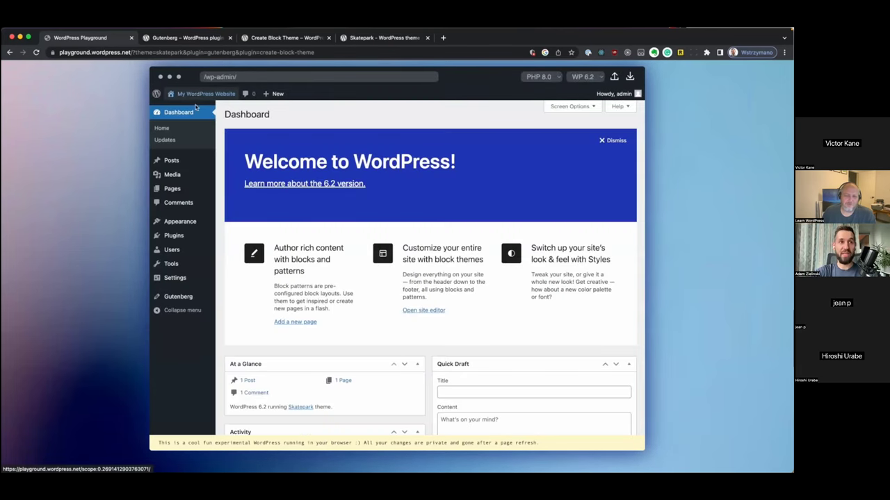
left_click(193, 237)
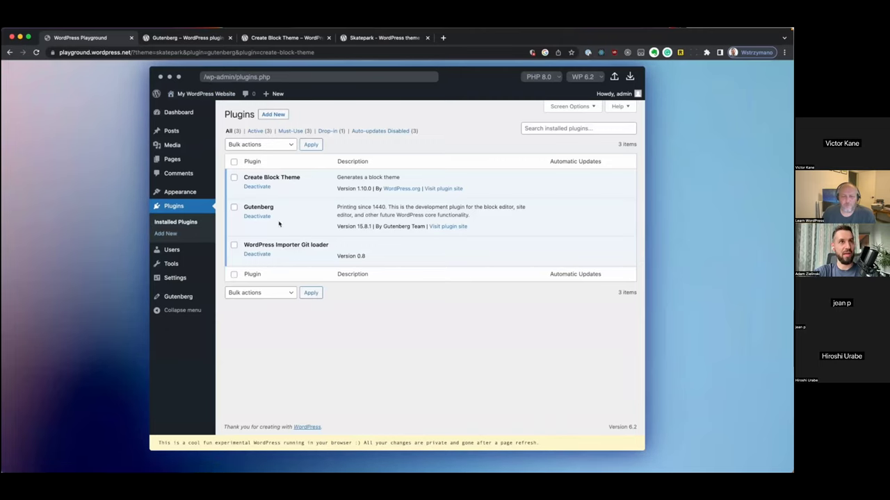
mouse_move(209, 297)
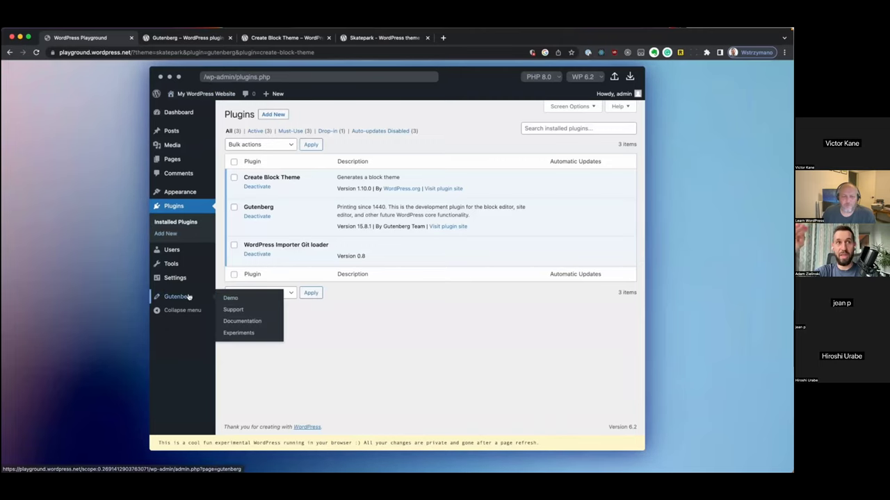
left_click(243, 300)
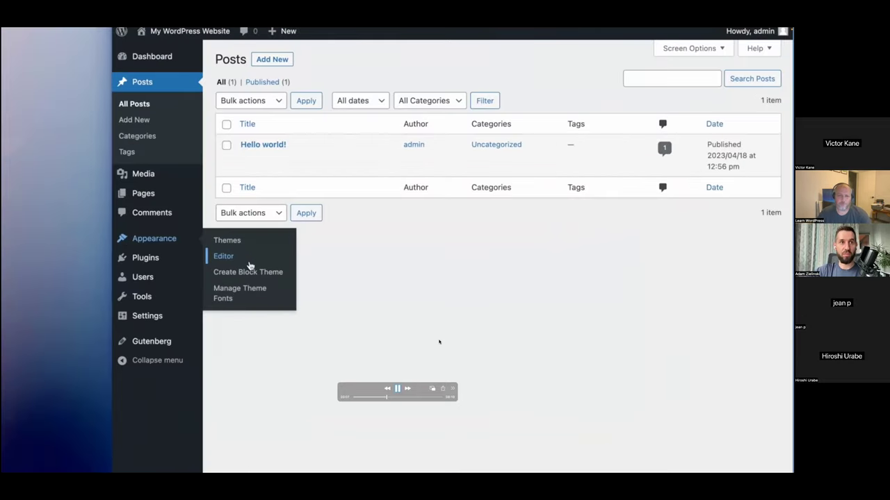
- Set the Skatepark site background colour to Pale cyan blue in the site editor's global styles
left_click(249, 263)
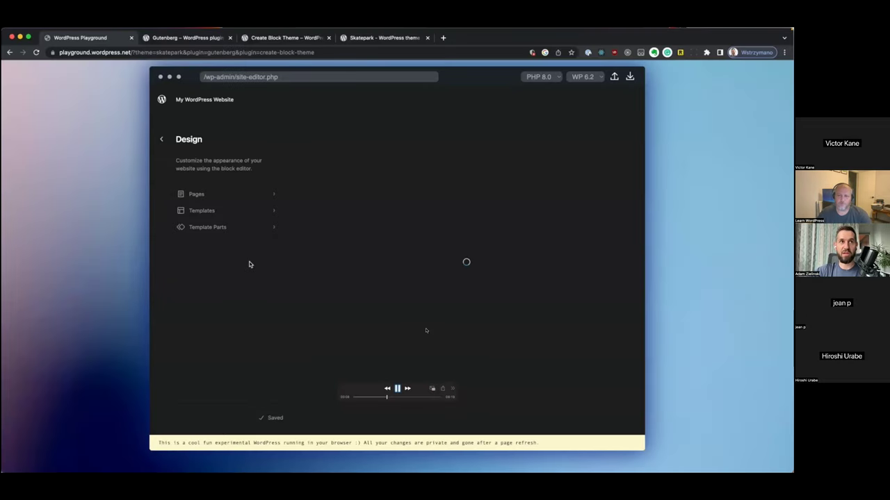
left_click(458, 159)
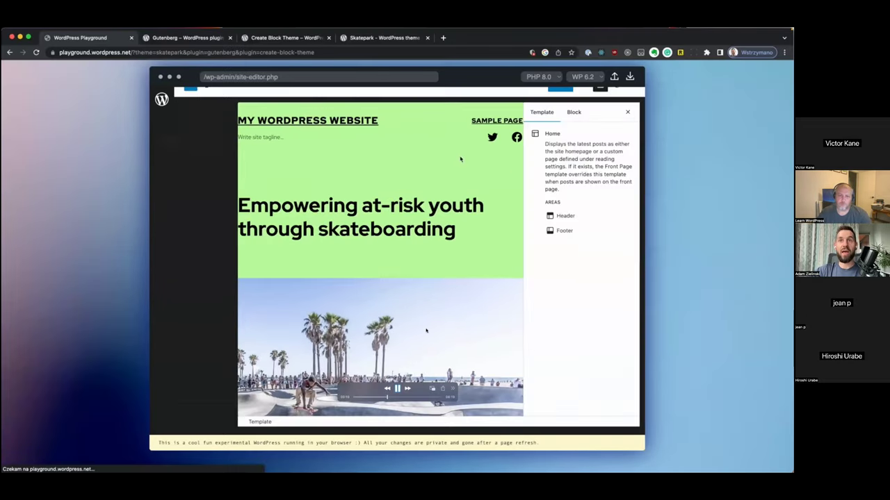
left_click(633, 122)
left_click(617, 98)
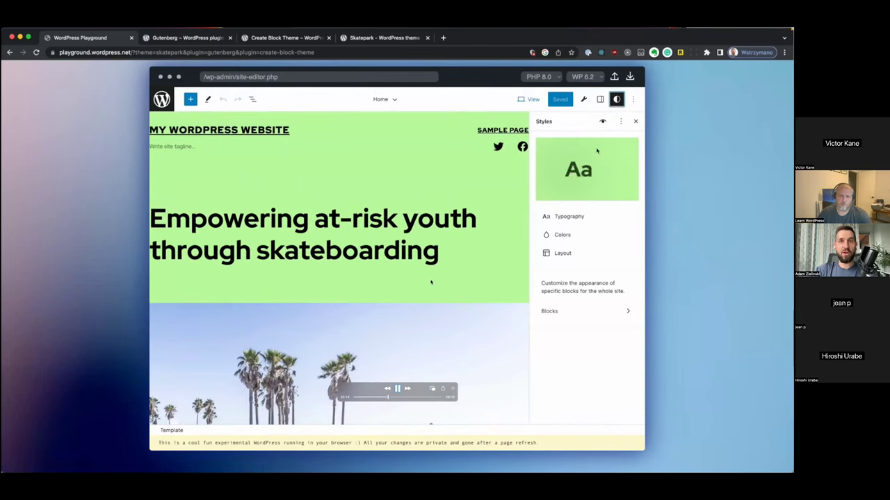
left_click(575, 235)
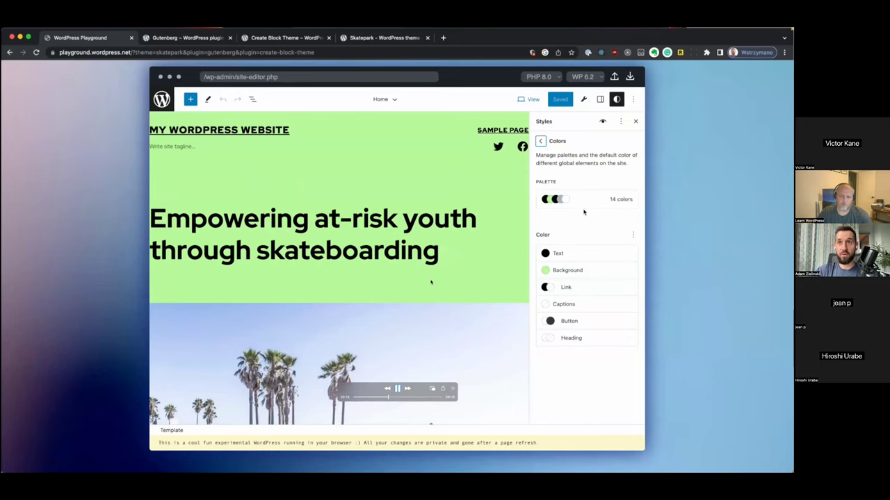
left_click(574, 271)
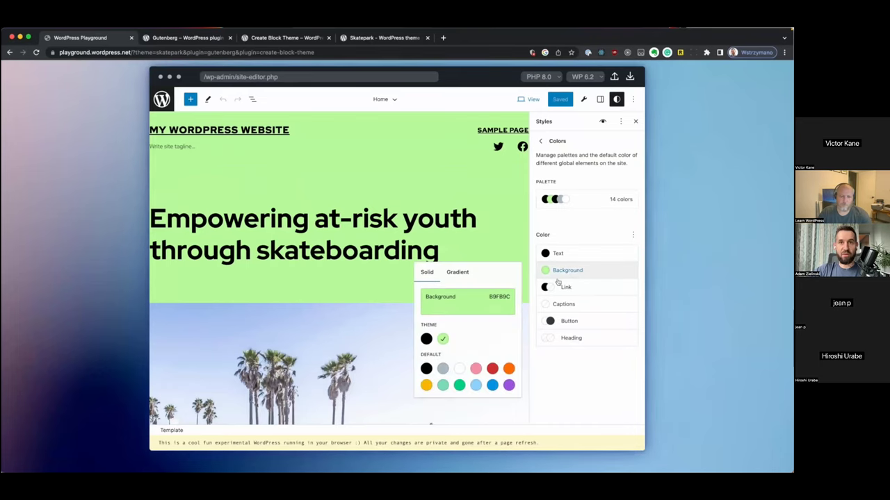
left_click(475, 386)
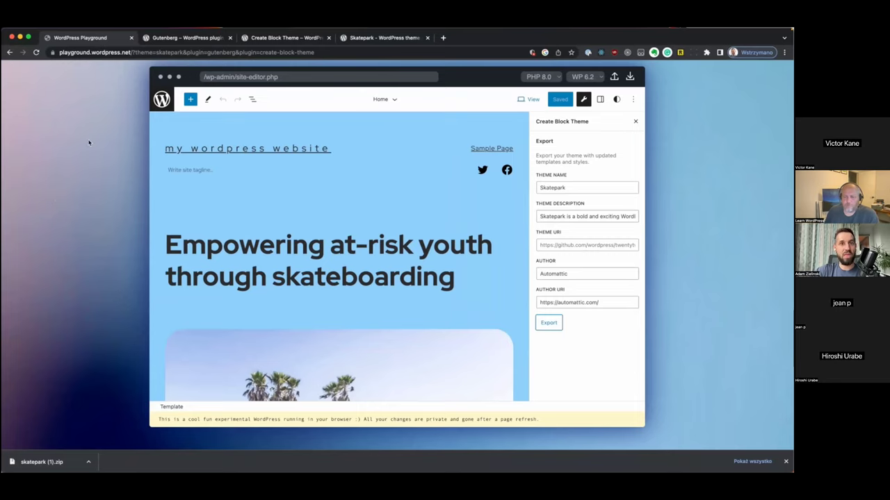
- Load playground.wordpress.net in a new browser tab
key("super+t")
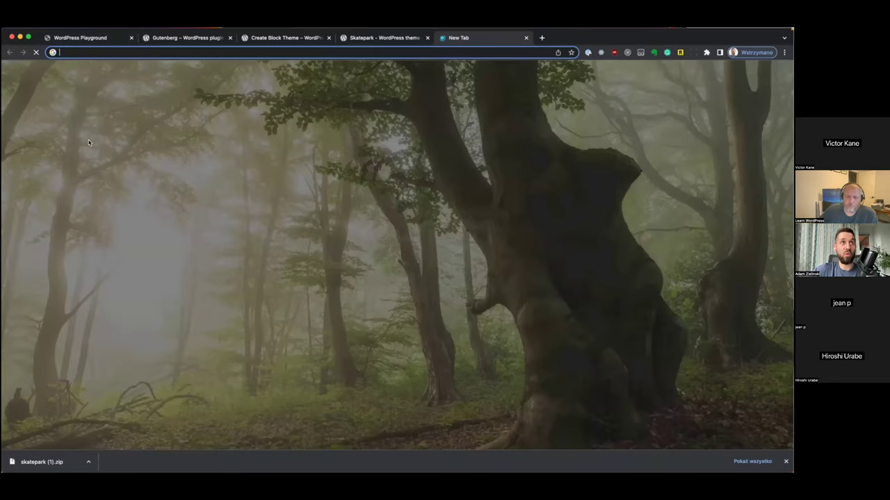
type("playground.wordpress.net")
key("Return")
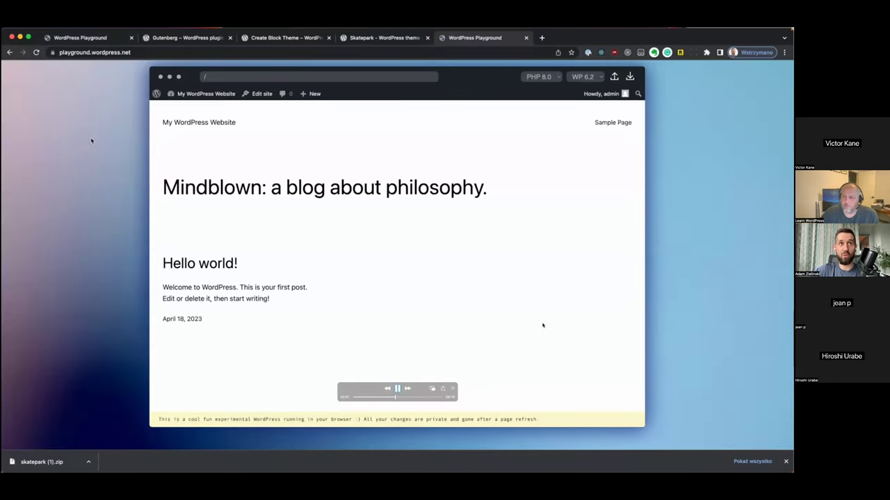
- Upload skatepark (1).zip as a new theme, install it, and activate it
left_click(198, 99)
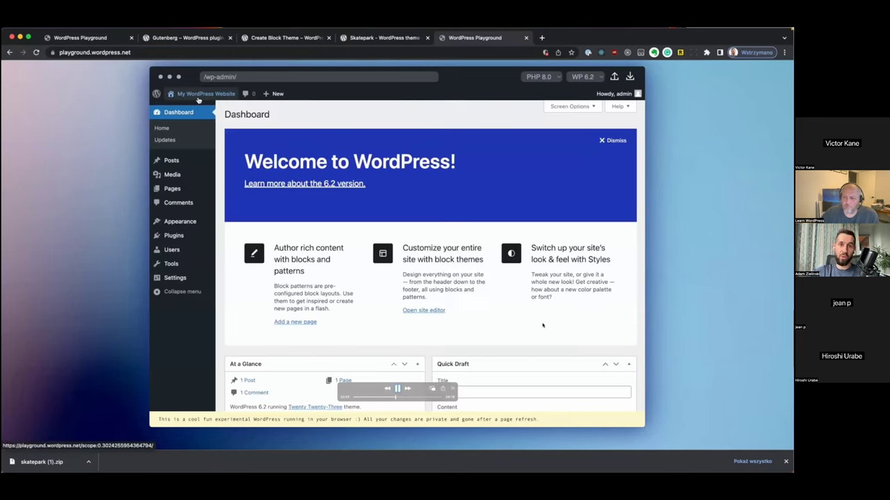
left_click(230, 222)
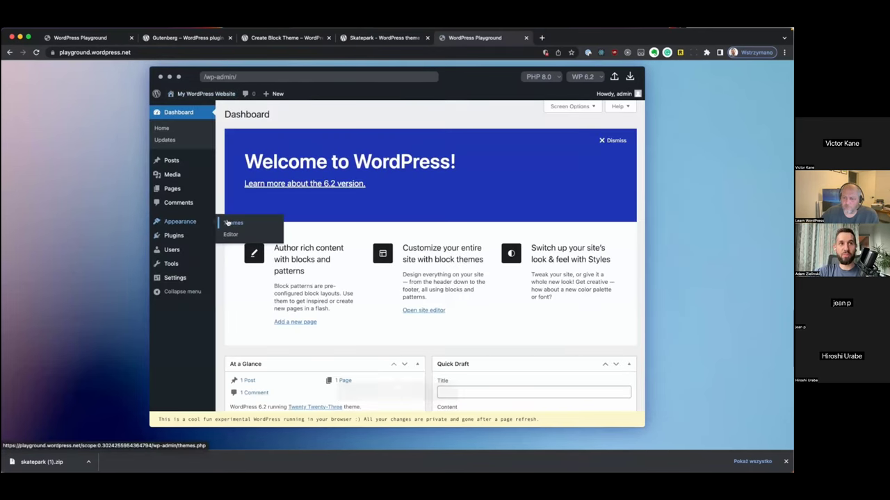
left_click(227, 221)
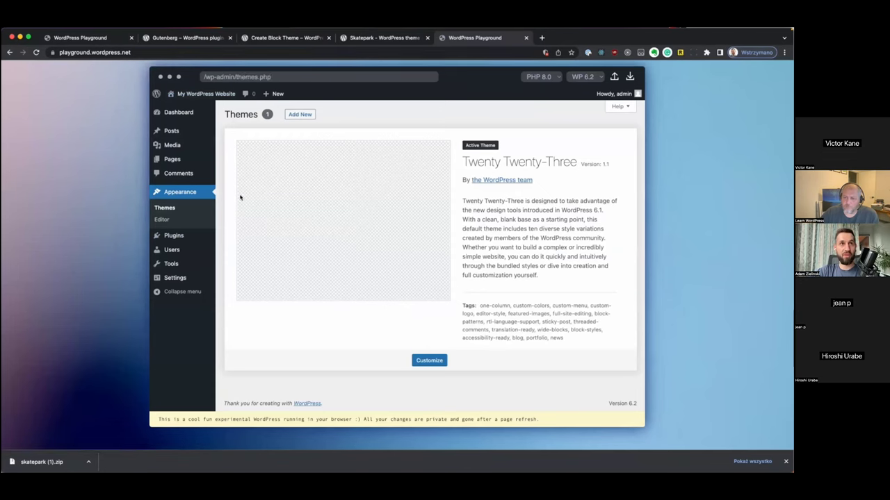
left_click(299, 114)
left_click(318, 116)
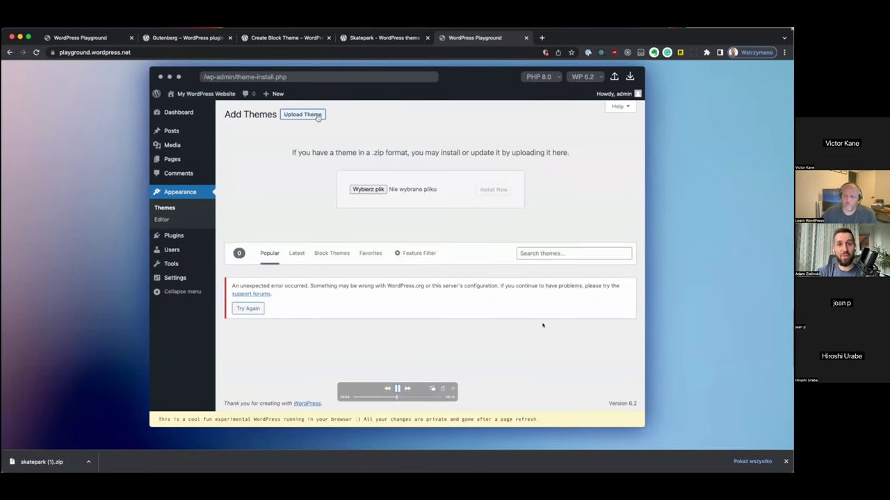
left_click_drag(42, 461, 373, 191)
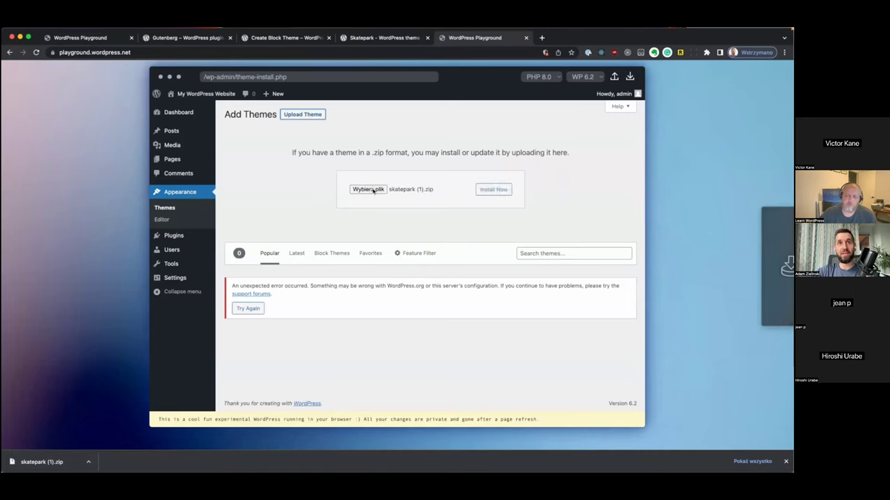
left_click(493, 190)
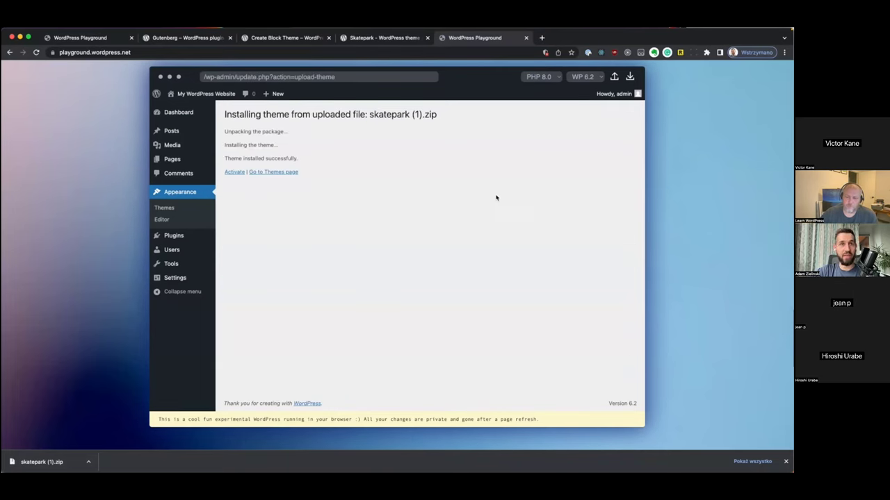
left_click(236, 173)
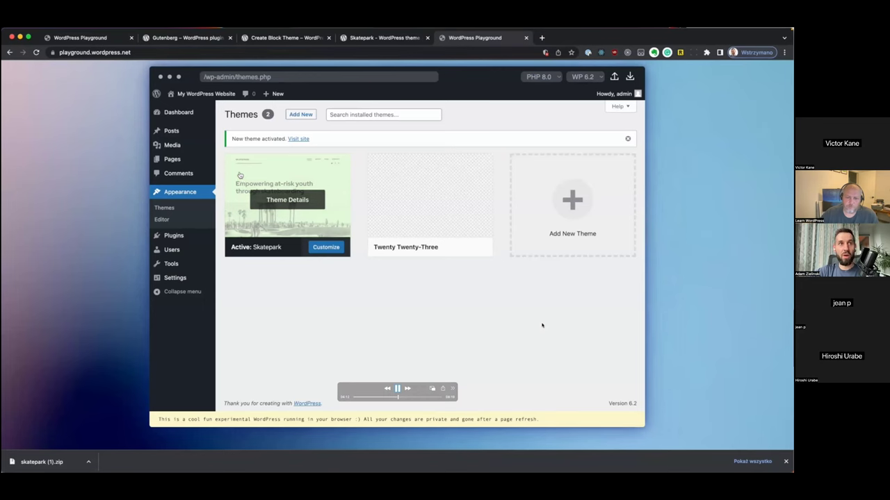
- View the site's front page with the pale cyan blue Skatepark design
left_click(203, 94)
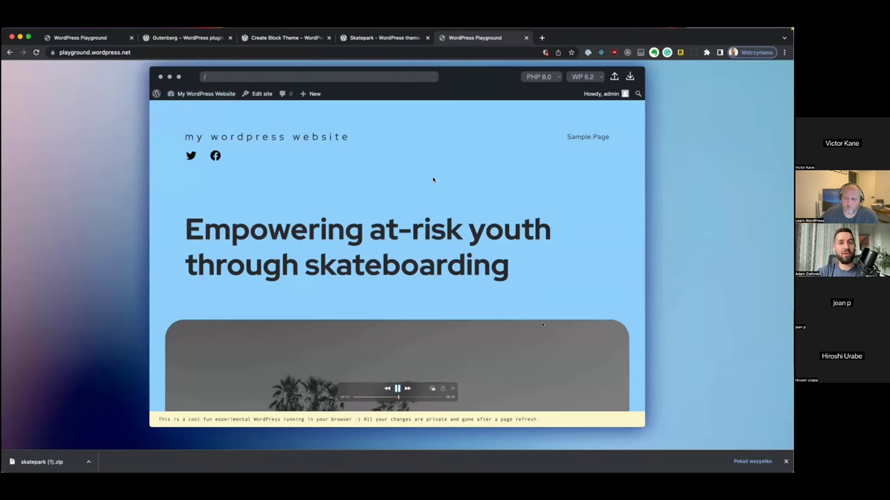
scroll(432, 180, "down", 10)
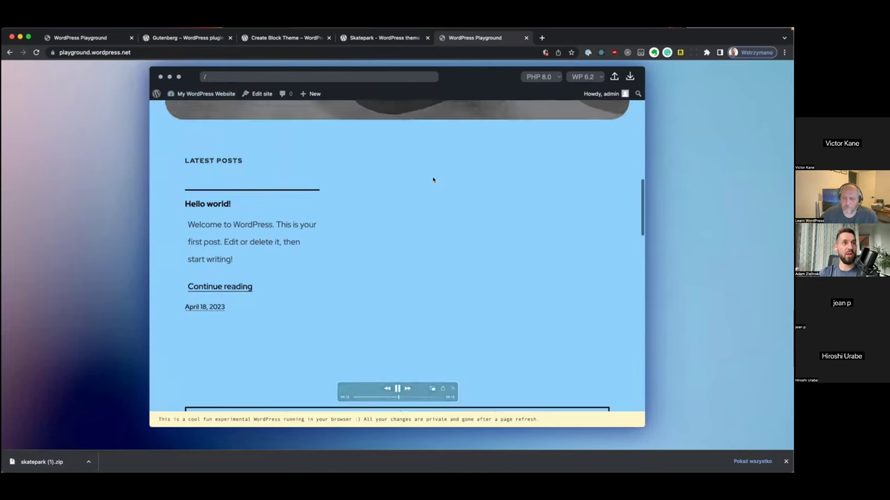
scroll(433, 180, "down", 5)
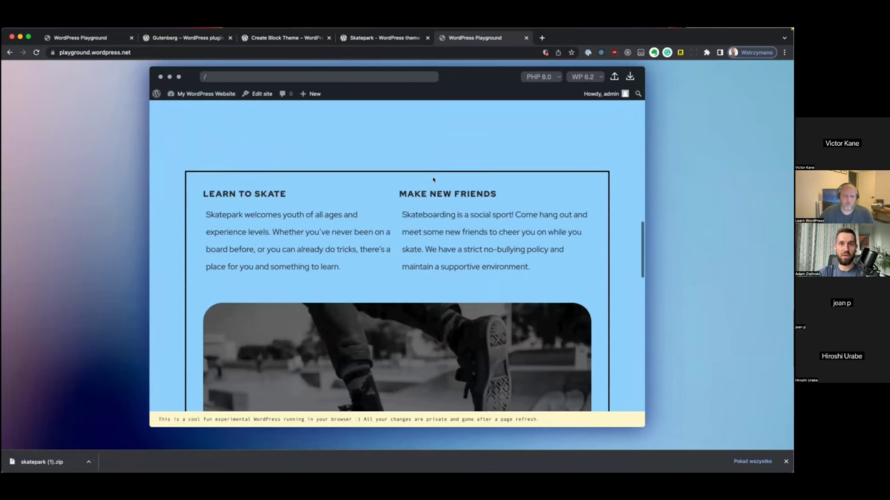
scroll(433, 178, "up", 15)
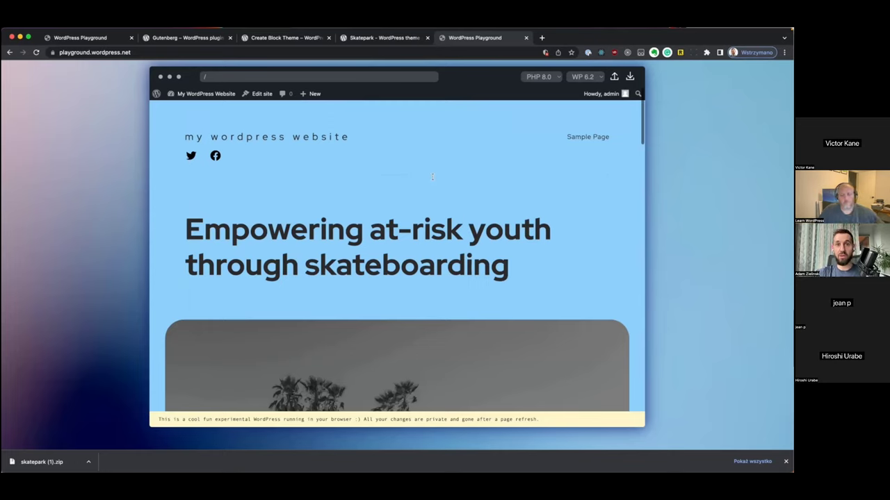
- Review the importer's 'Failed to import Media' errors, selecting the first message
mouse_move(544, 327)
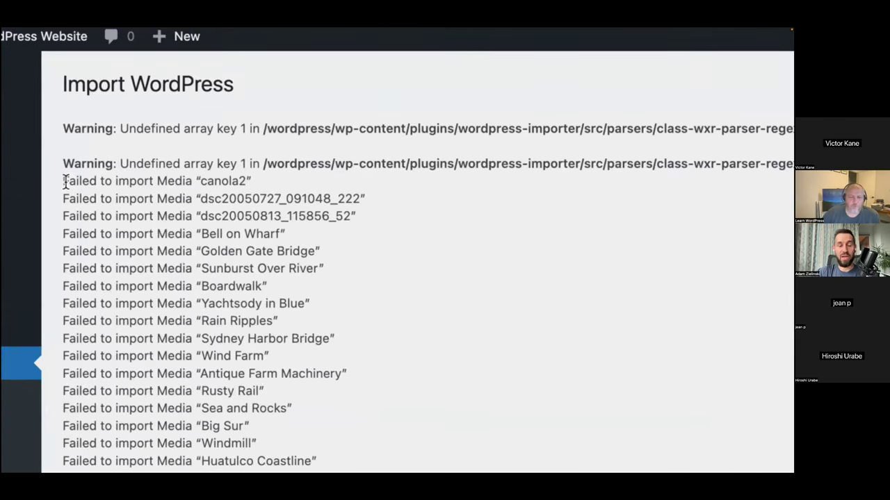
left_click_drag(65, 182, 170, 183)
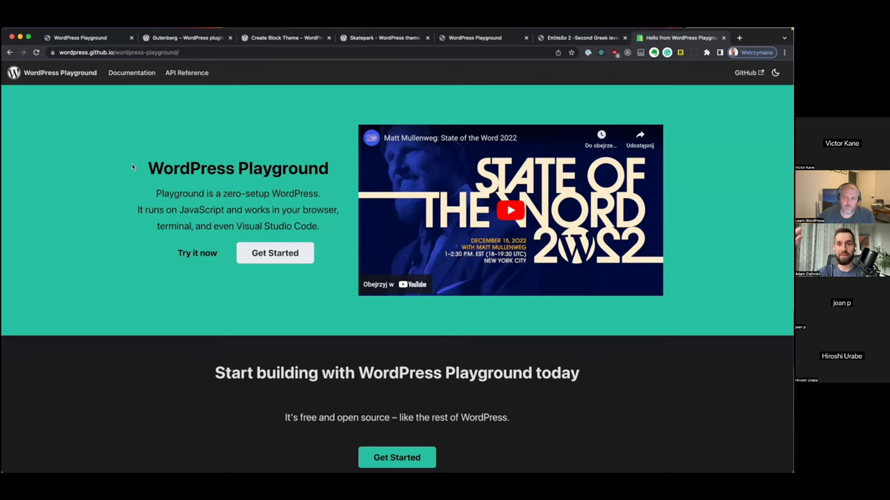
- Copy the Playground heading and intro text, then insert the Featured Testimonial pattern into the Homepage
left_click_drag(132, 167, 321, 230)
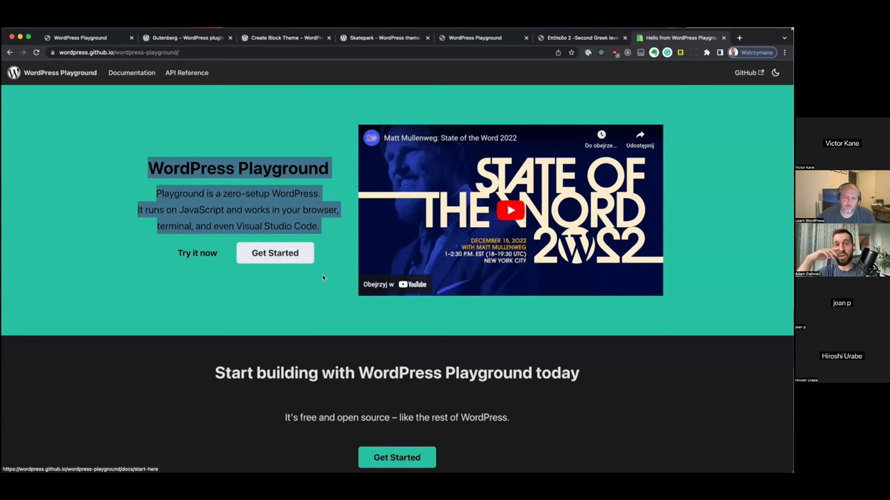
key("super+5")
left_click(190, 100)
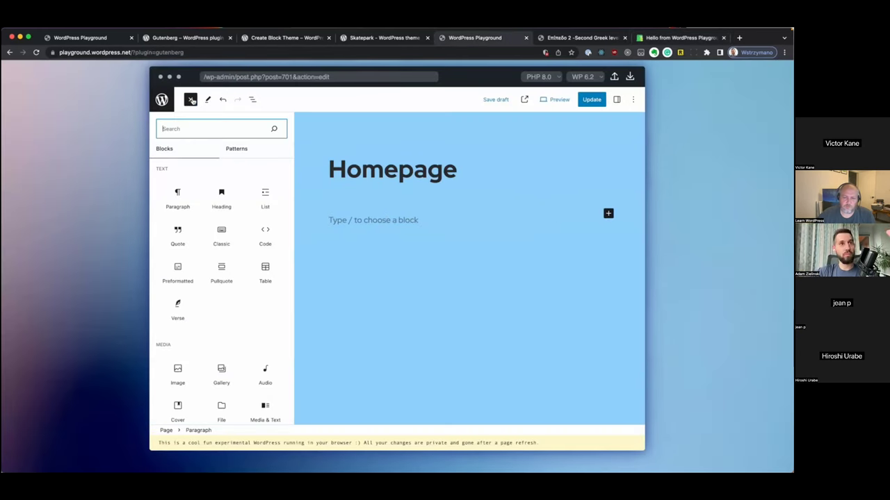
left_click(240, 154)
left_click(226, 173)
scroll(355, 243, "down", 10)
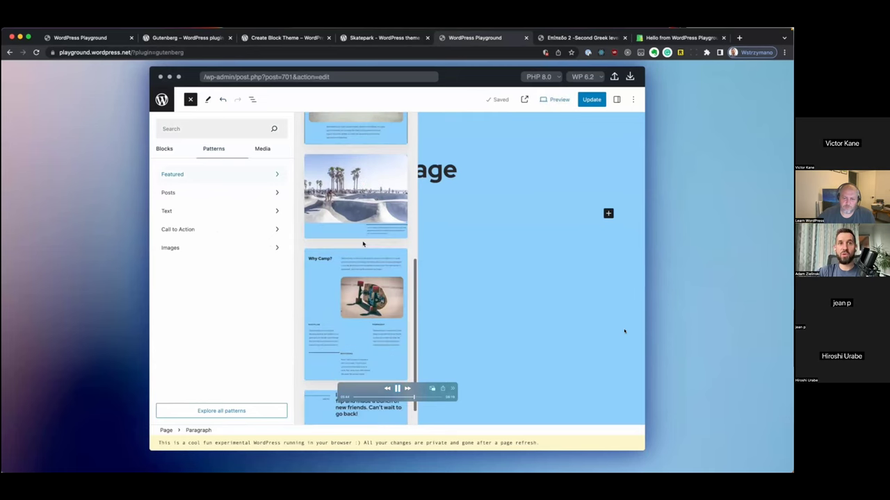
scroll(362, 243, "down", 1)
left_click(355, 384)
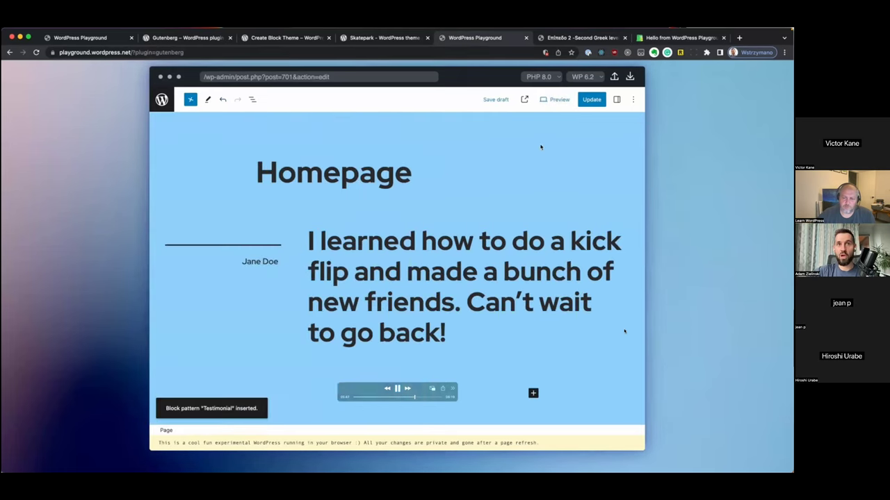
- Replace the Jane Doe name with the pasted Playground heading and text, then review the page
left_click(242, 263)
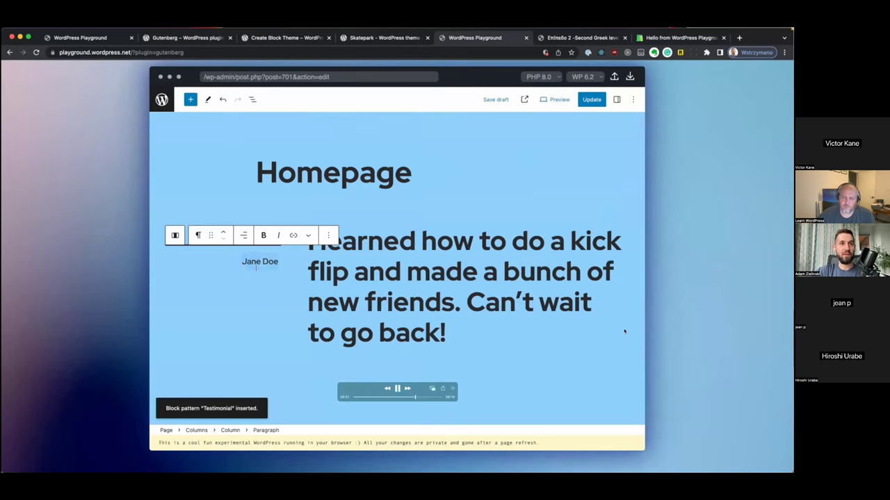
key("super+a")
key("BackSpace")
type("WordPress Playground Playground is a zero-setup WordPress. It runs on JavaScript and works in your browser, terminal, and even Visual Studio Code. Try it nowGet Started")
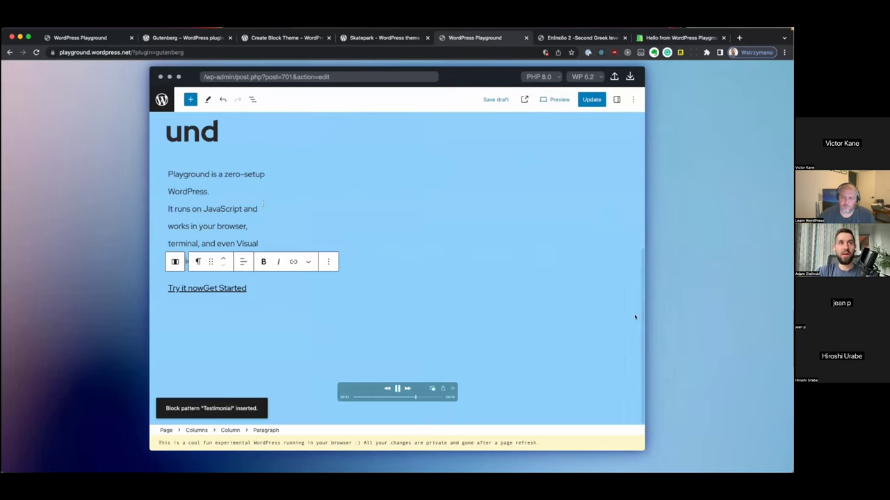
scroll(264, 206, "up", 5)
scroll(263, 207, "down", 4)
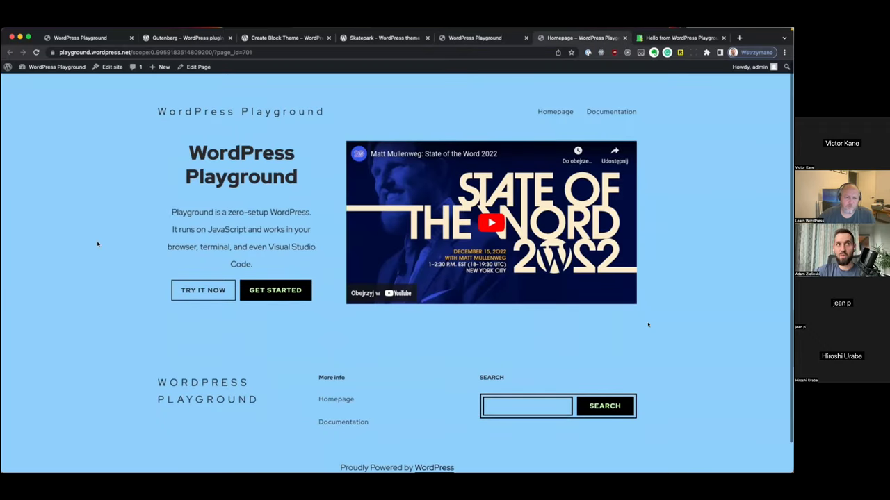
scroll(105, 252, "down", 1)
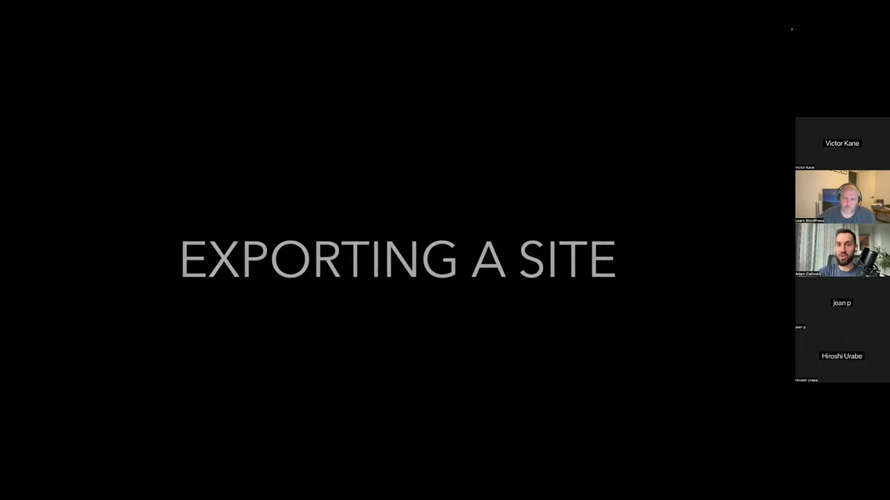
- Download the whole site as wordpress-playground.zip and show it in the Downloads folder
key("ctrl+shift+Tab")
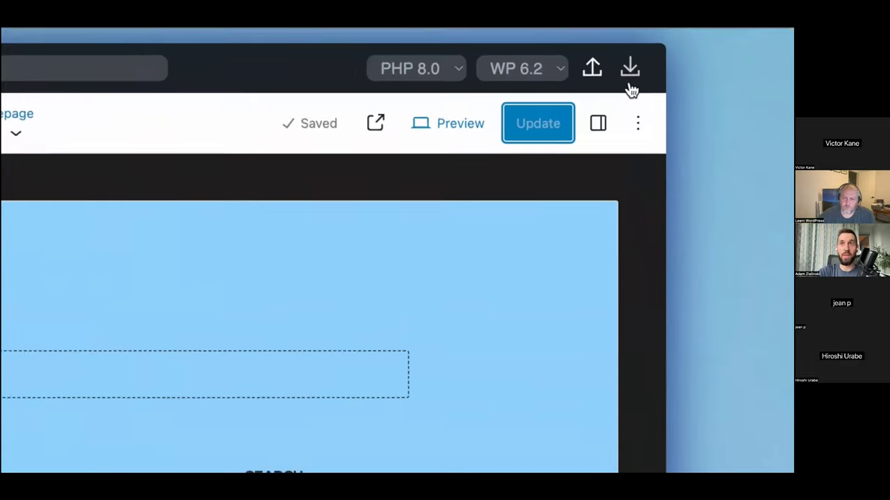
left_click(629, 70)
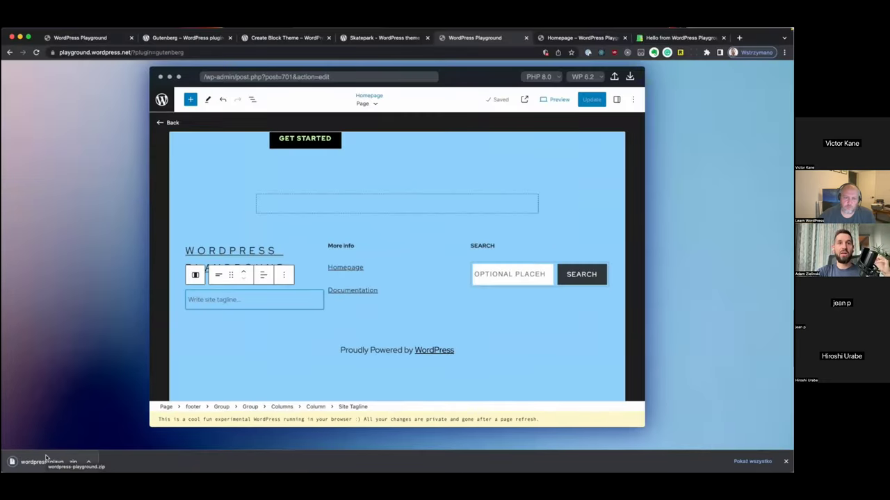
left_click(46, 458)
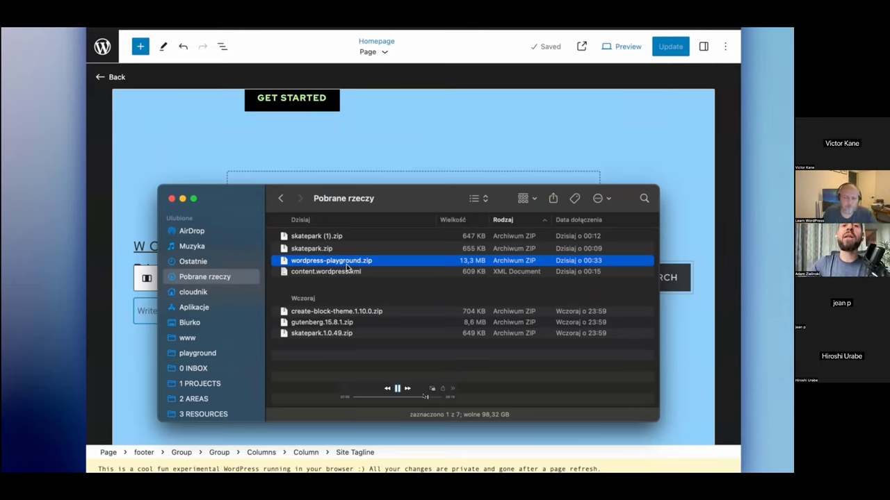
key("space")
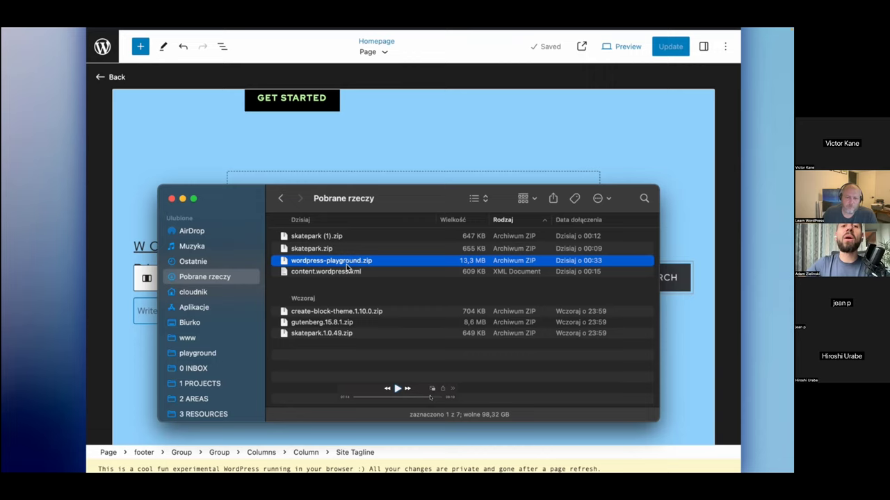
key("space")
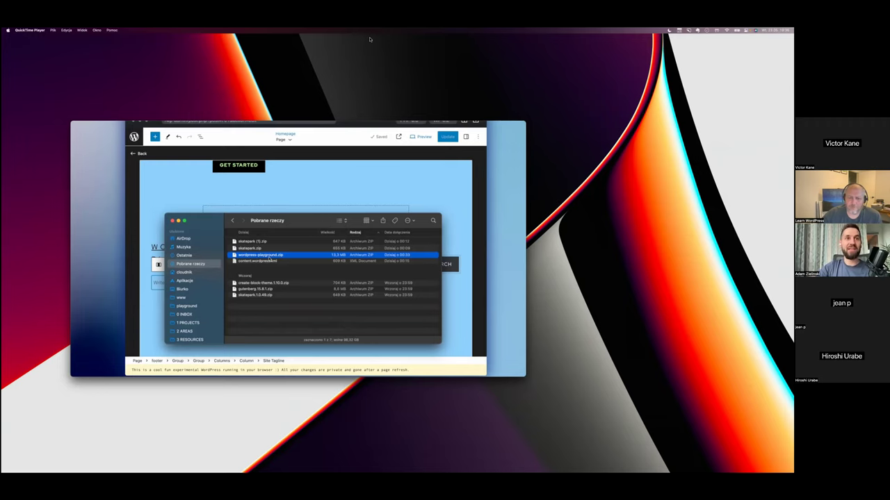
- Switch the QuickTime Player demo window to full screen
mouse_move(318, 297)
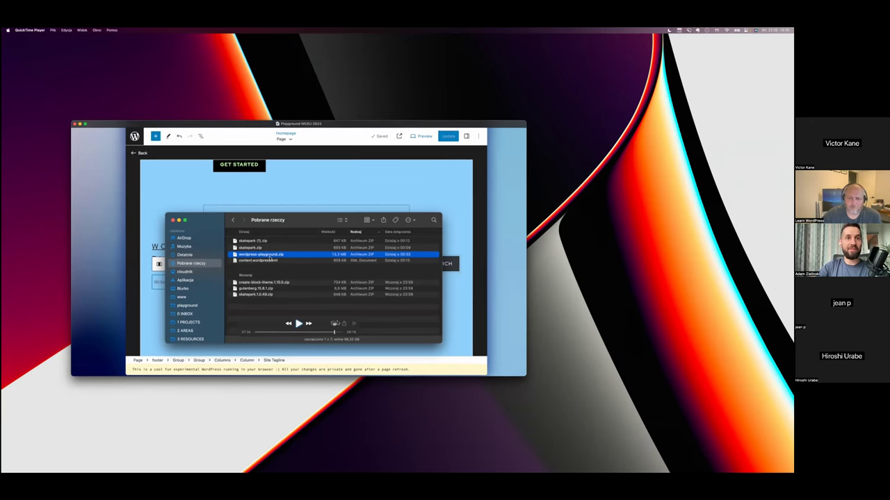
left_click(85, 123)
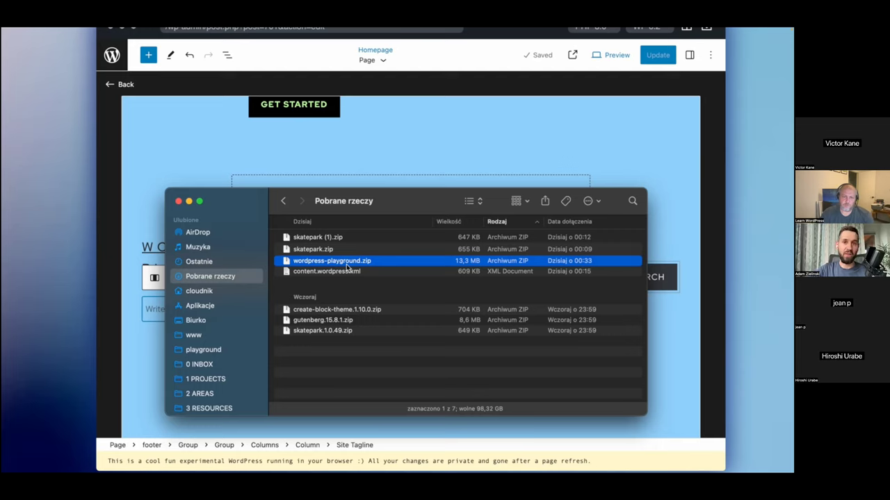
- Leave the QuickTime demo recording so the WordPress Playground homepage shows in the browser
mouse_move(375, 223)
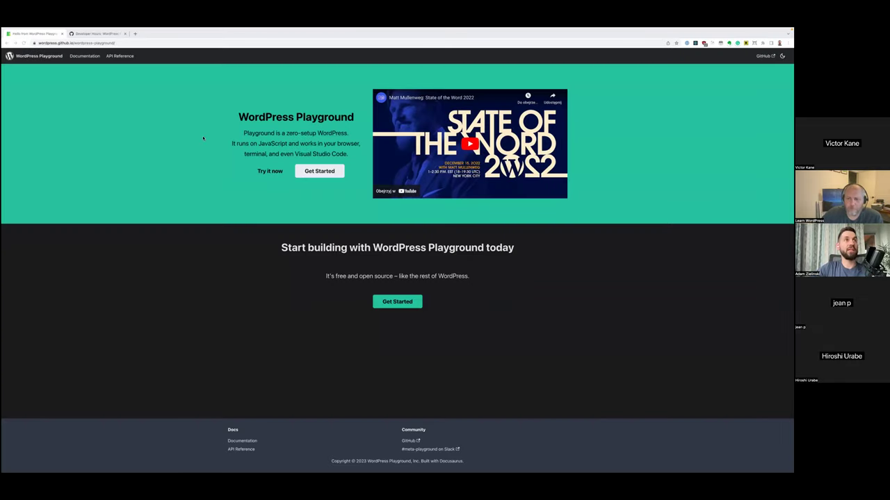
- Zoom the browser to 110% and open the 'Start using WordPress Playground in 5 minutes' docs guide
left_click(149, 115)
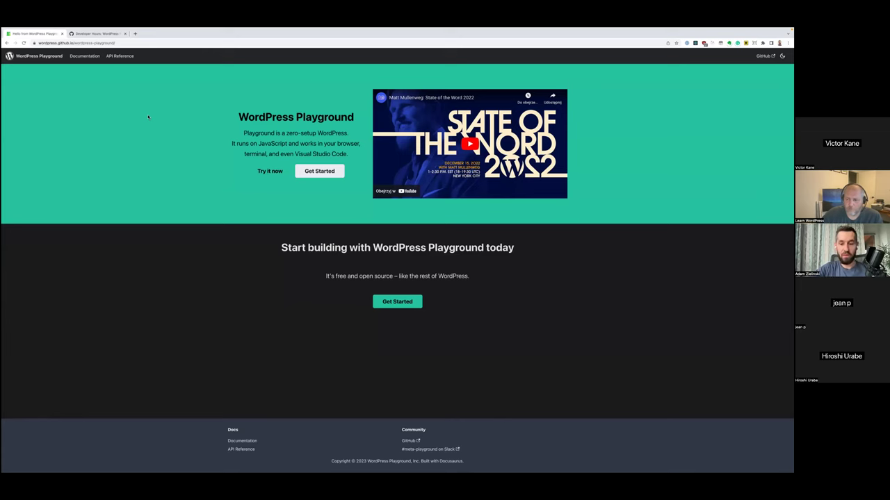
key("ctrl+plus")
key("ctrl+plus")
key("ctrl+plus")
key("ctrl+plus")
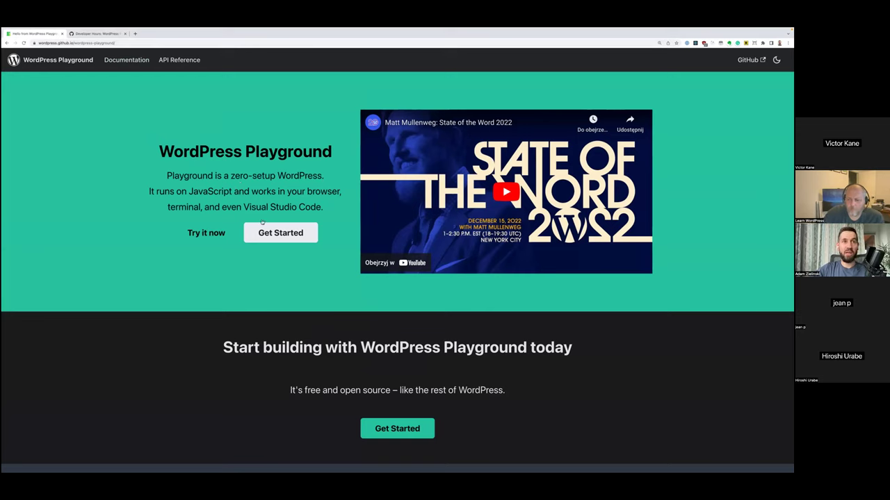
left_click(222, 234)
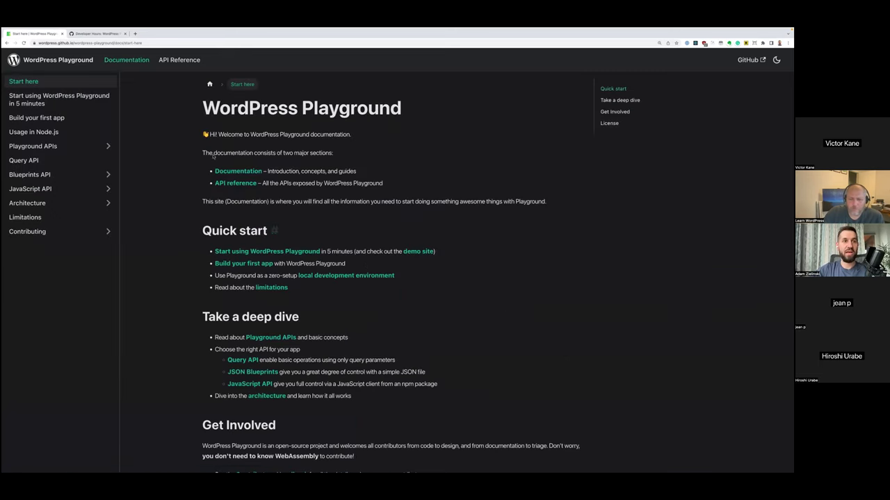
scroll(198, 223, "down", 2)
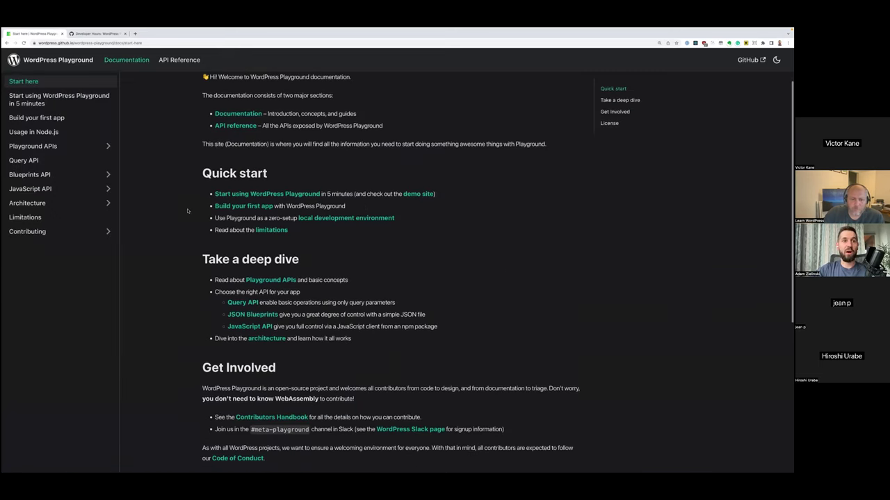
left_click_drag(226, 303, 279, 328)
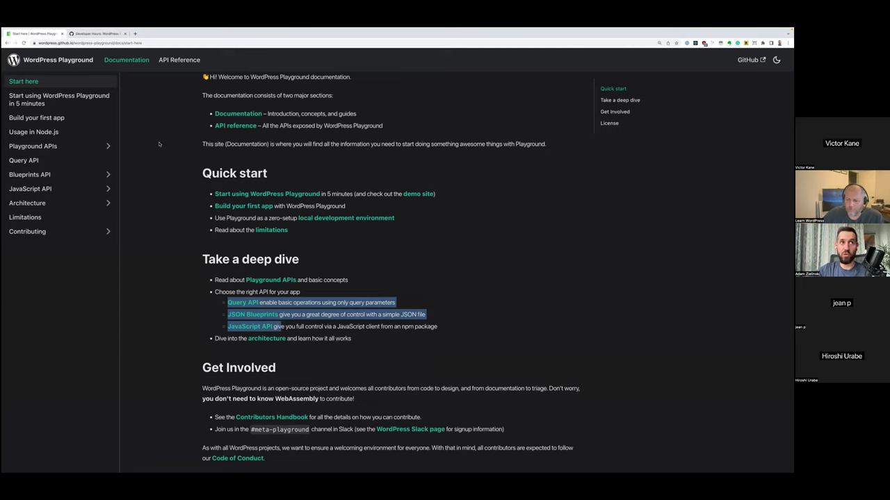
left_click(67, 103)
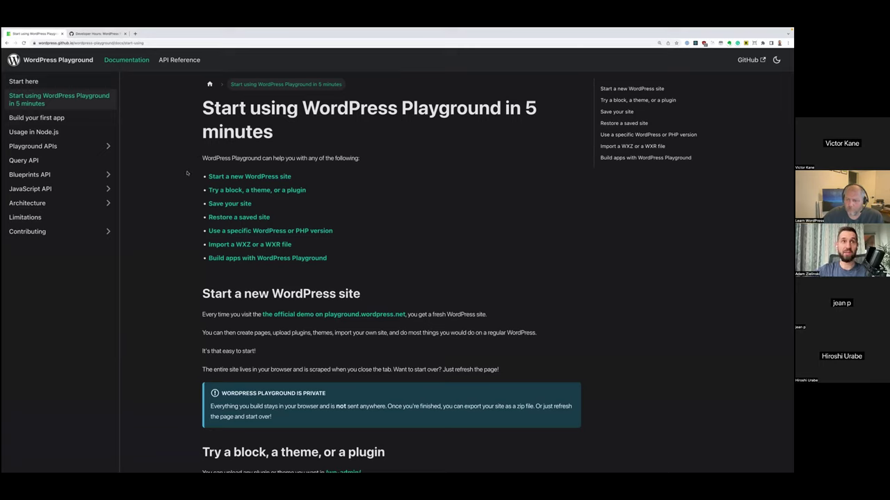
- Open Getting started with Blueprints and highlight the URL fragment example's JSON and Playground URL
left_click(75, 175)
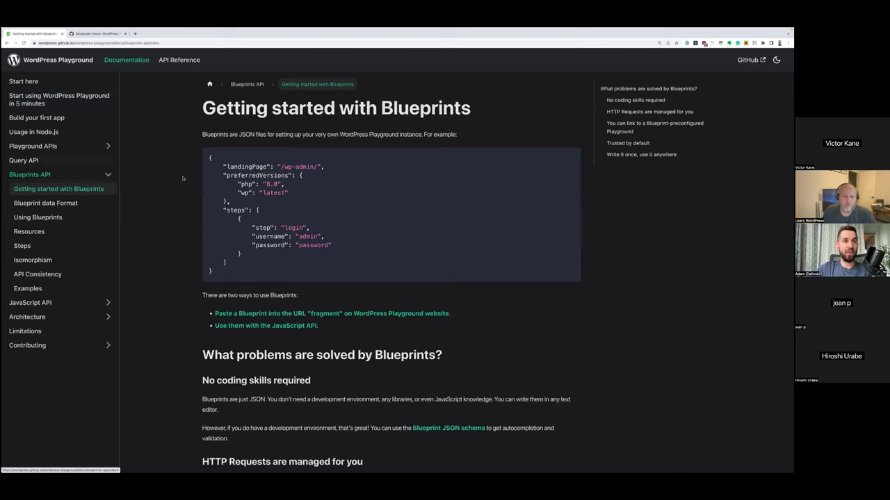
scroll(182, 177, "down", 2)
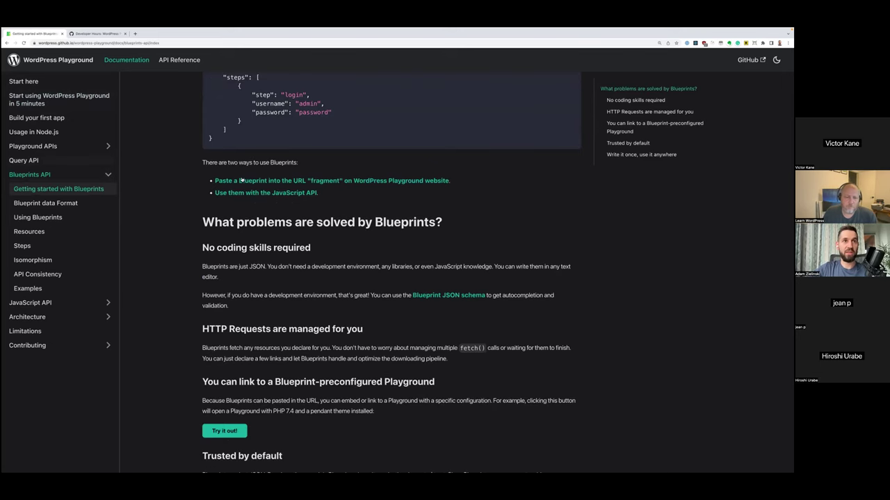
scroll(242, 180, "up", 2)
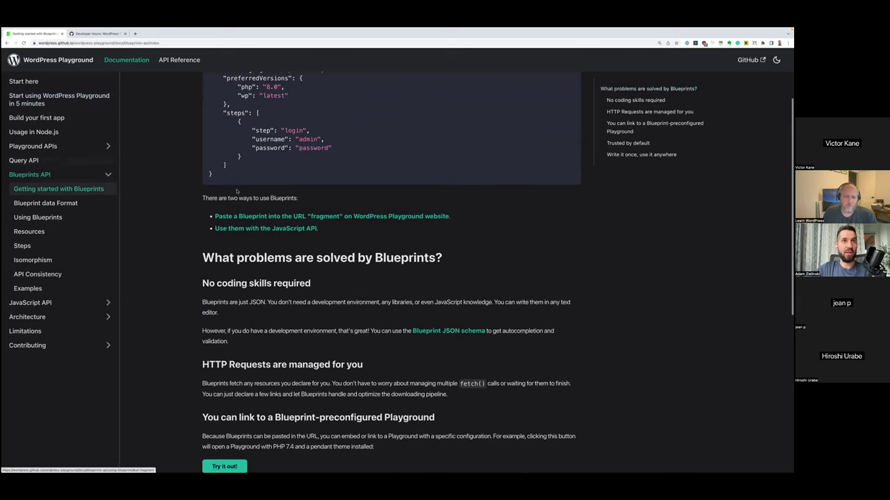
left_click(249, 241)
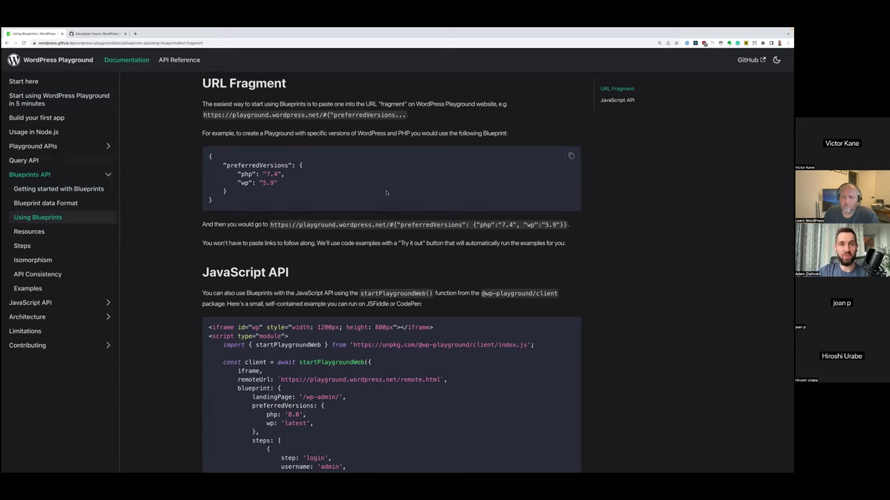
left_click_drag(320, 203, 222, 146)
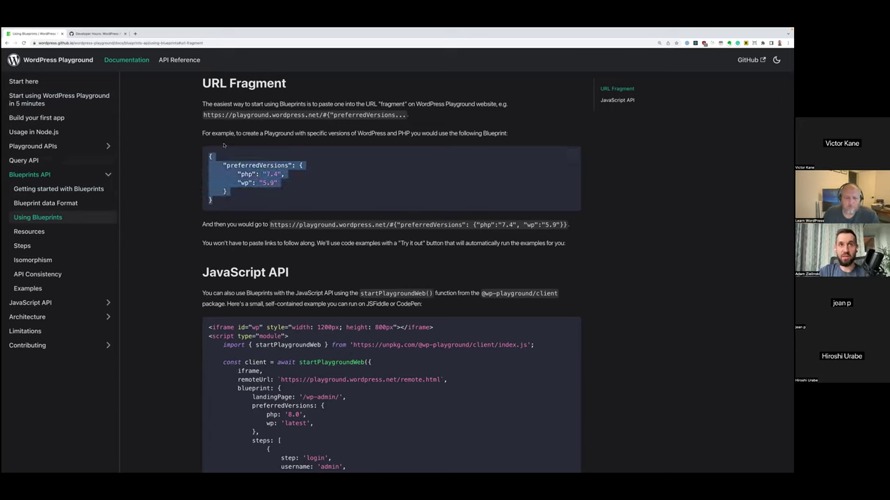
left_click(272, 225)
left_click_drag(317, 225, 393, 225)
left_click(393, 225)
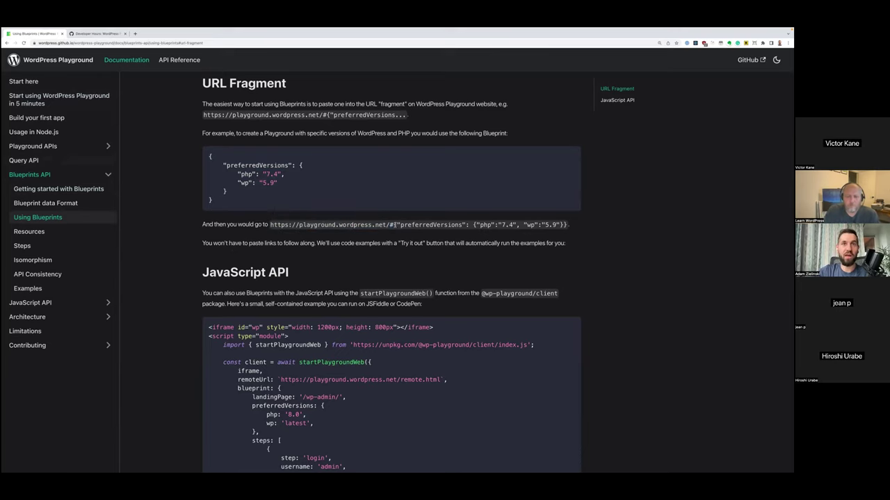
left_click_drag(393, 225, 601, 222)
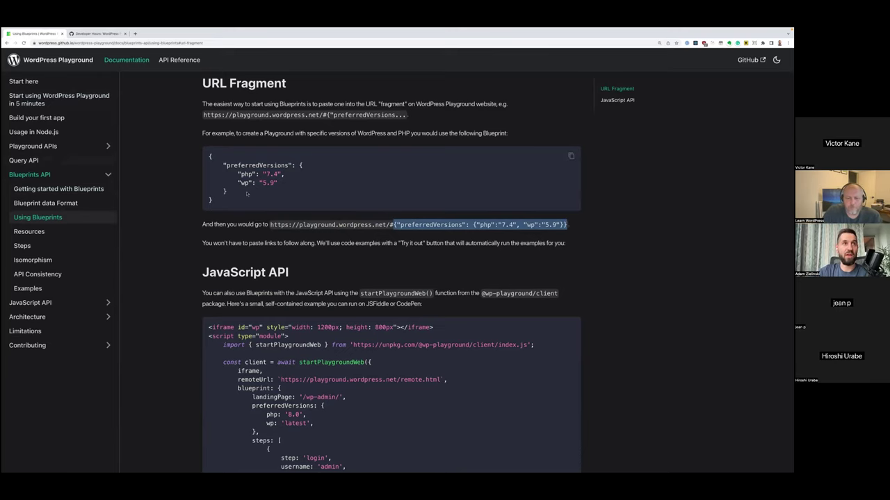
- Open the Blueprint data Format documentation page
scroll(67, 209, "up", 1)
left_click(83, 203)
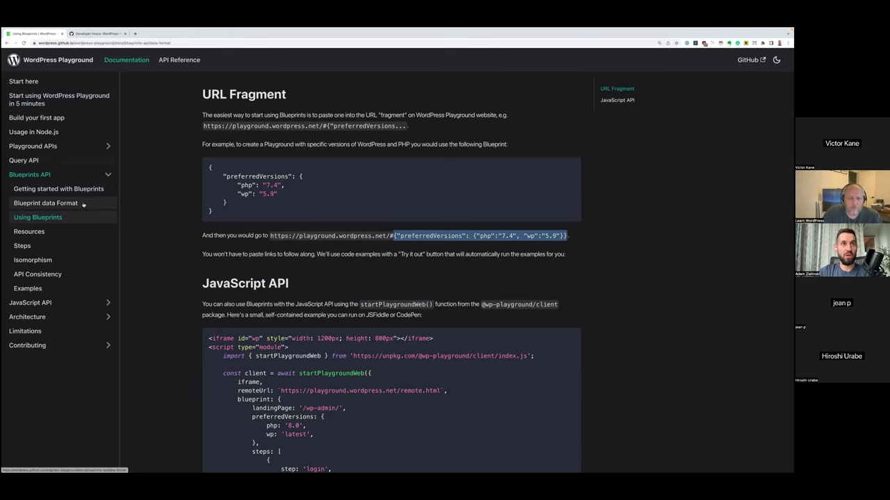
scroll(244, 321, "down", 1)
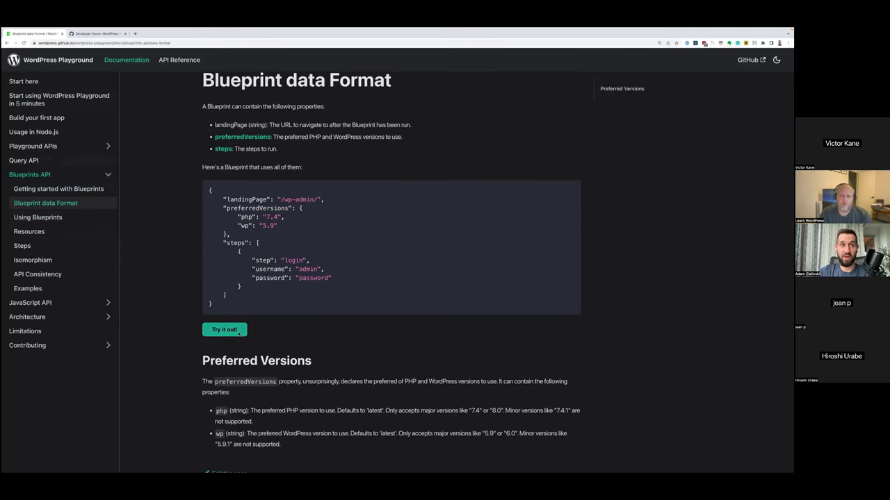
- Run the example Blueprint with Try it out! and highlight its WordPress 5.9 version setting
left_click(225, 330)
scroll(183, 302, "down", 5)
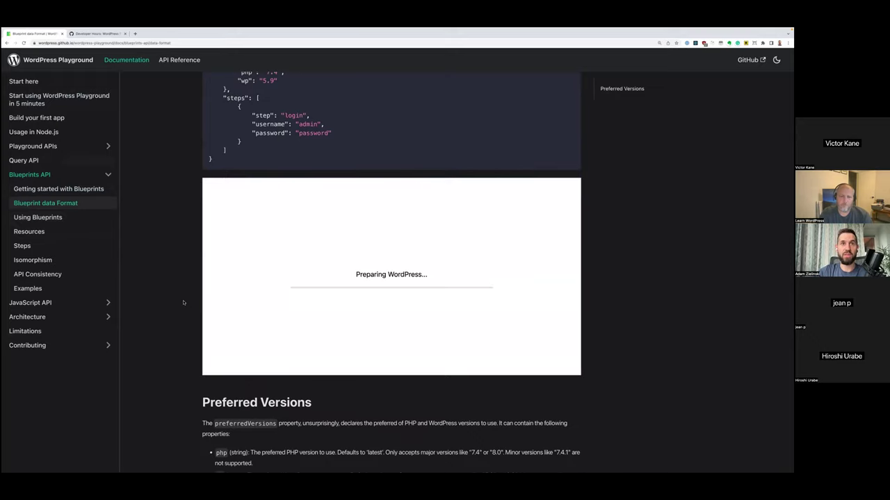
scroll(302, 258, "up", 1)
left_click_drag(226, 184, 223, 98)
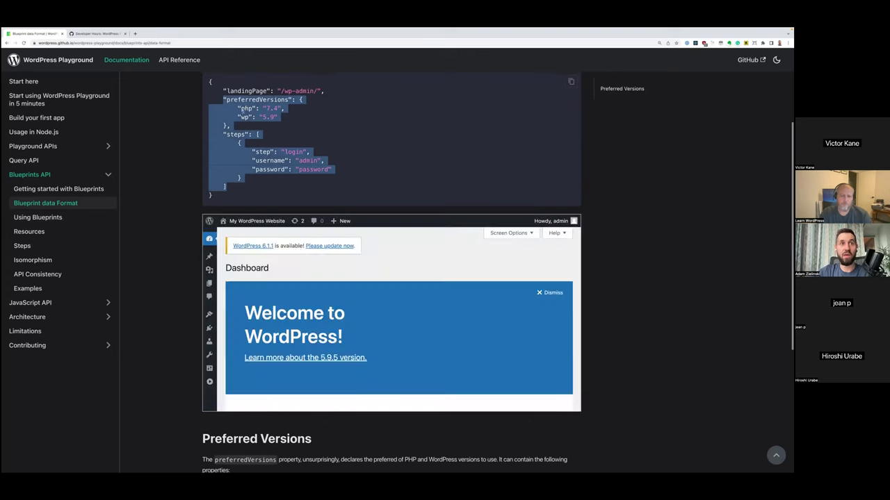
left_click_drag(280, 118, 238, 118)
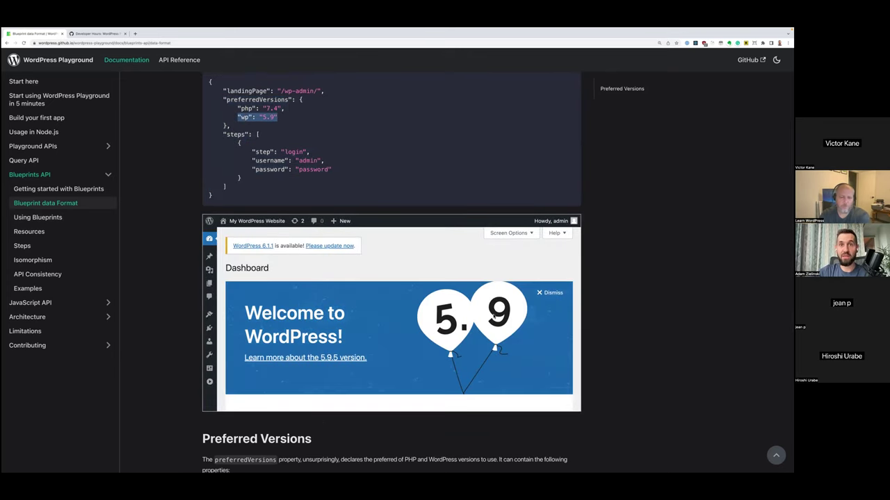
scroll(402, 181, "up", 1)
left_click_drag(226, 200, 209, 109)
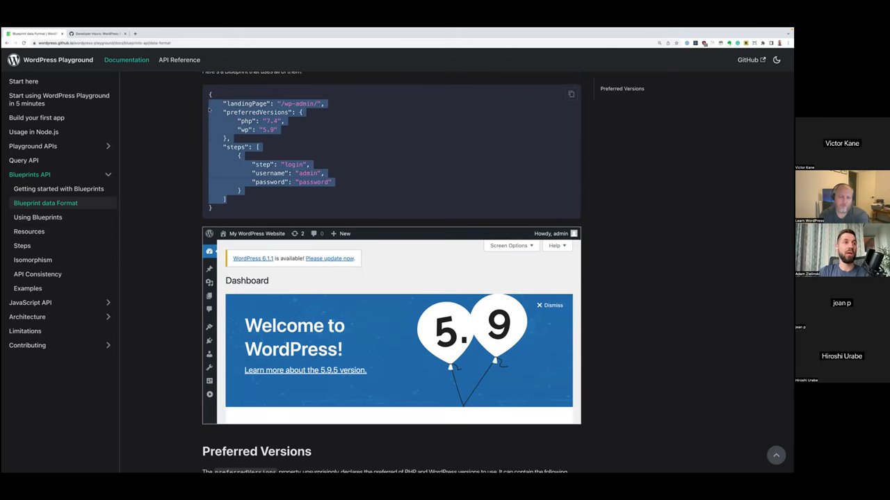
left_click(209, 109)
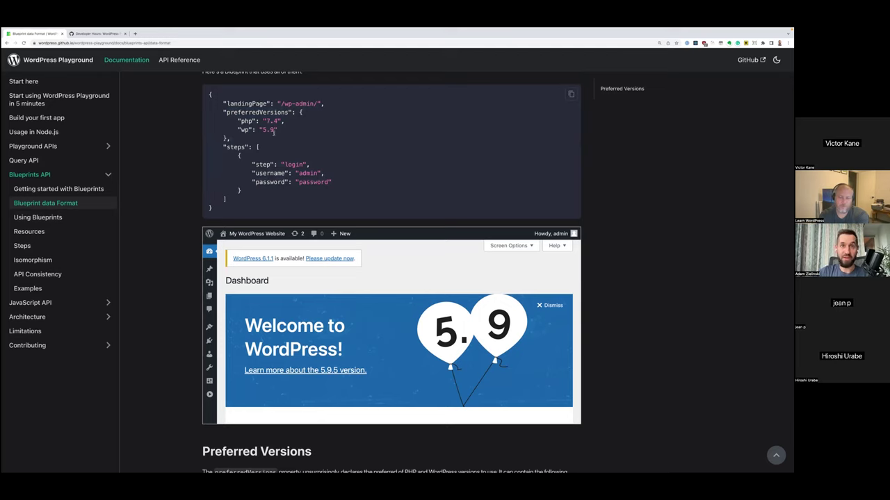